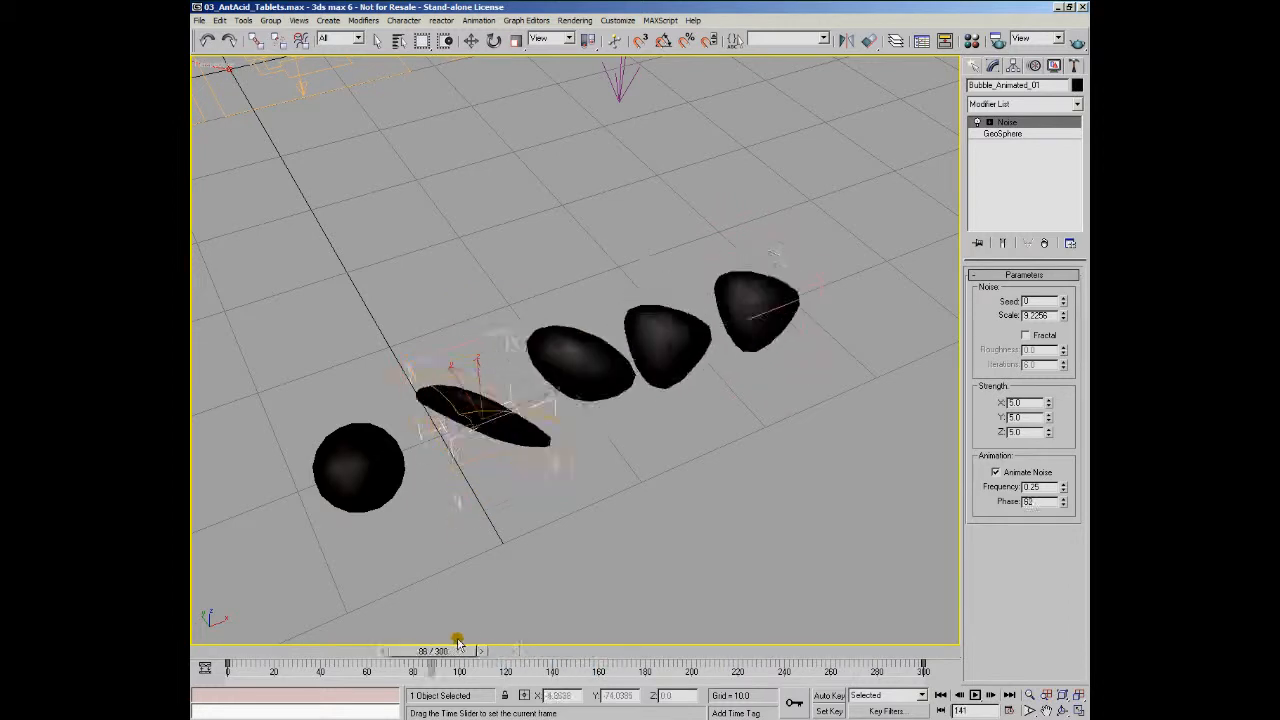
Step: Set the Noise modifier seed of Bubble_Animated_03 to 15 and scrub the animation to frame 133
click(639, 367)
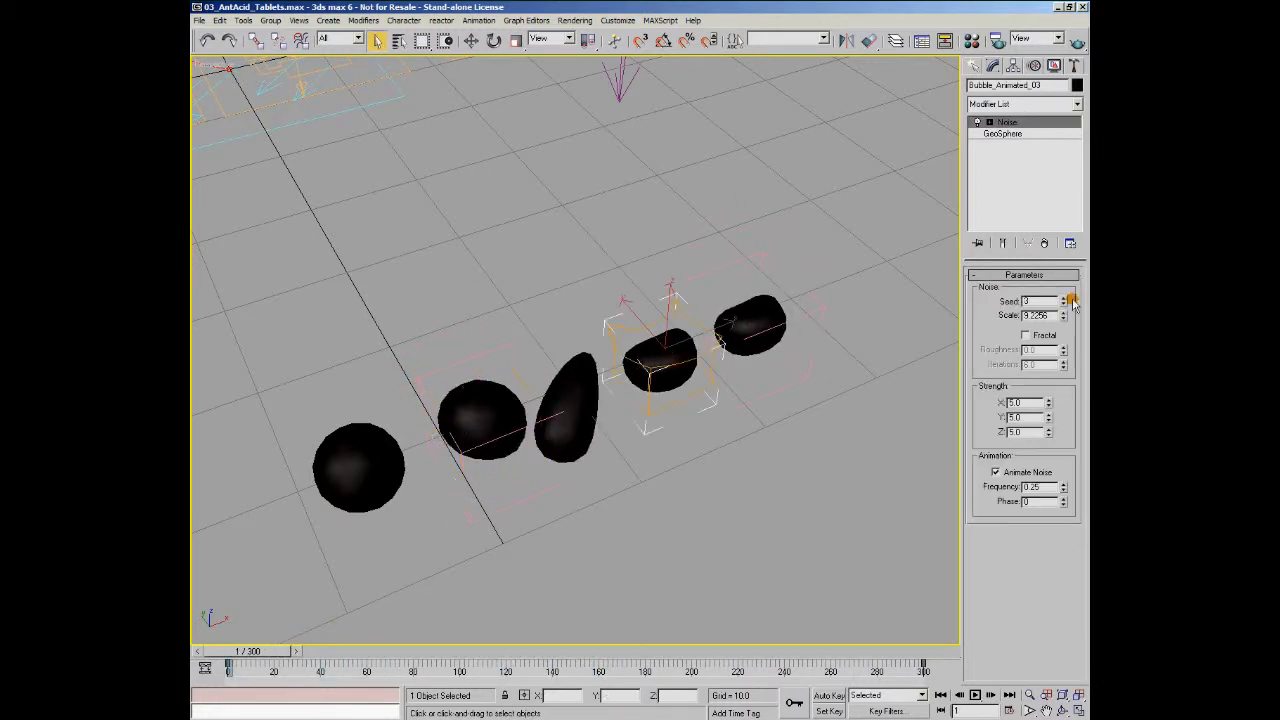
drag(1063, 300, 1062, 228)
drag(238, 651, 540, 651)
Step: Examine the four PF Source emitters in the row beside the tablets, selecting them individually to identify each one
alt+middle_drag(715, 499, 640, 467)
middle_drag(764, 432, 636, 344)
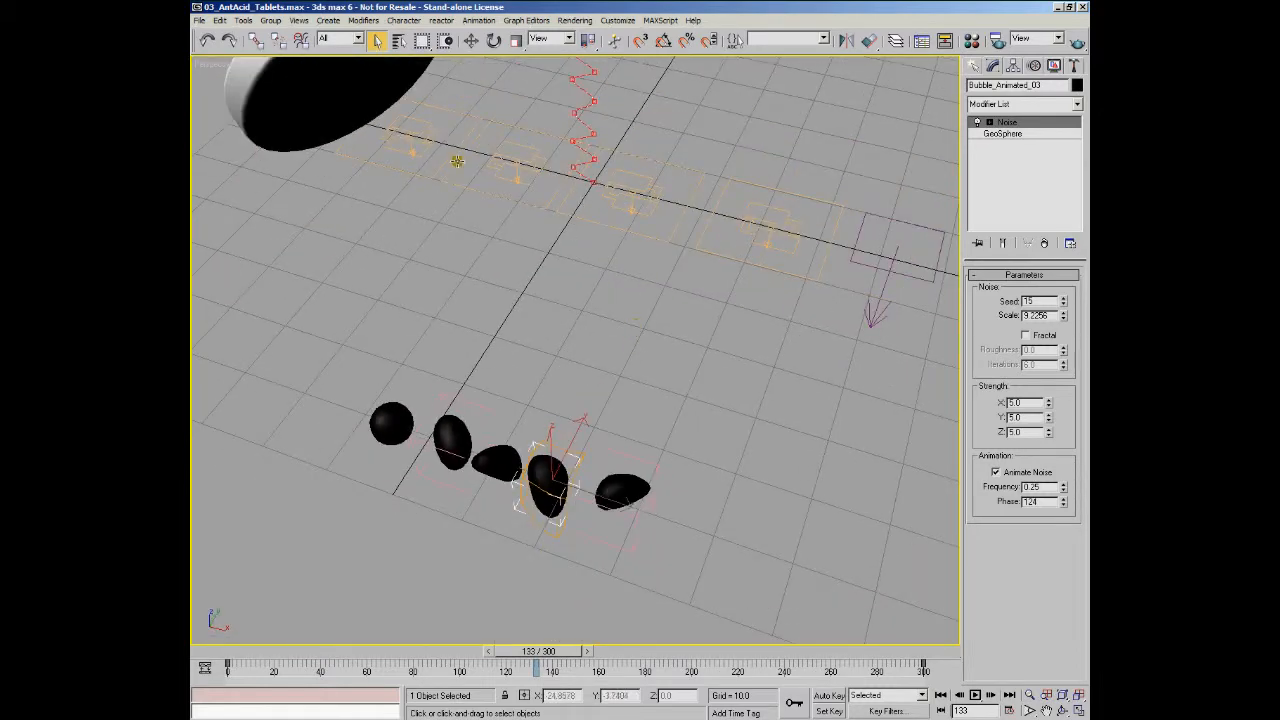
click(409, 133)
click(482, 156)
click(655, 190)
click(744, 229)
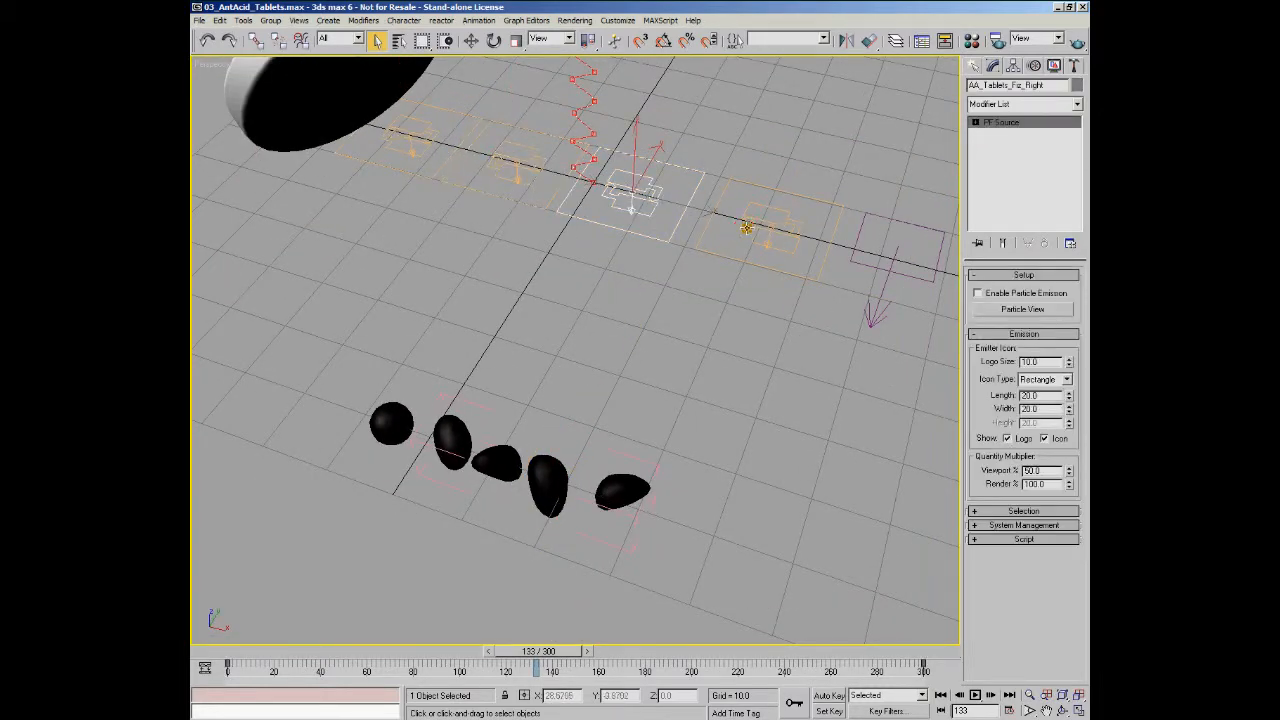
alt+middle_drag(823, 266, 741, 264)
click(461, 304)
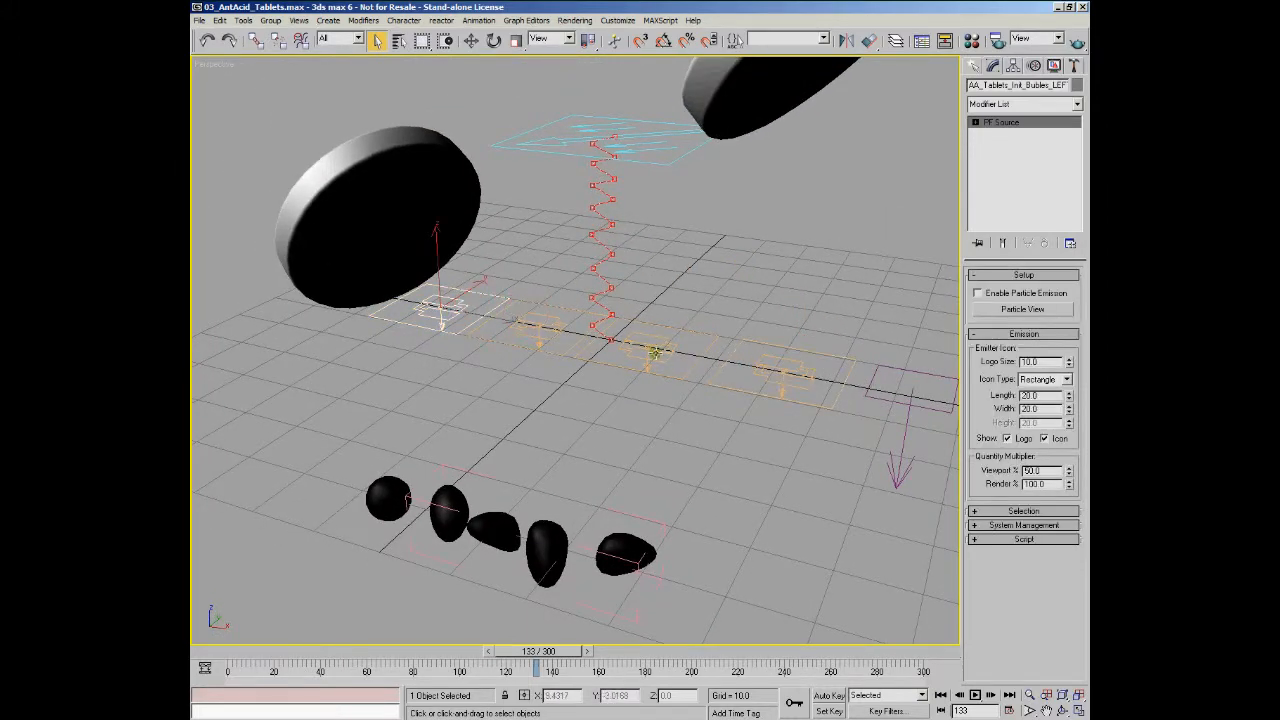
click(777, 366)
click(782, 367)
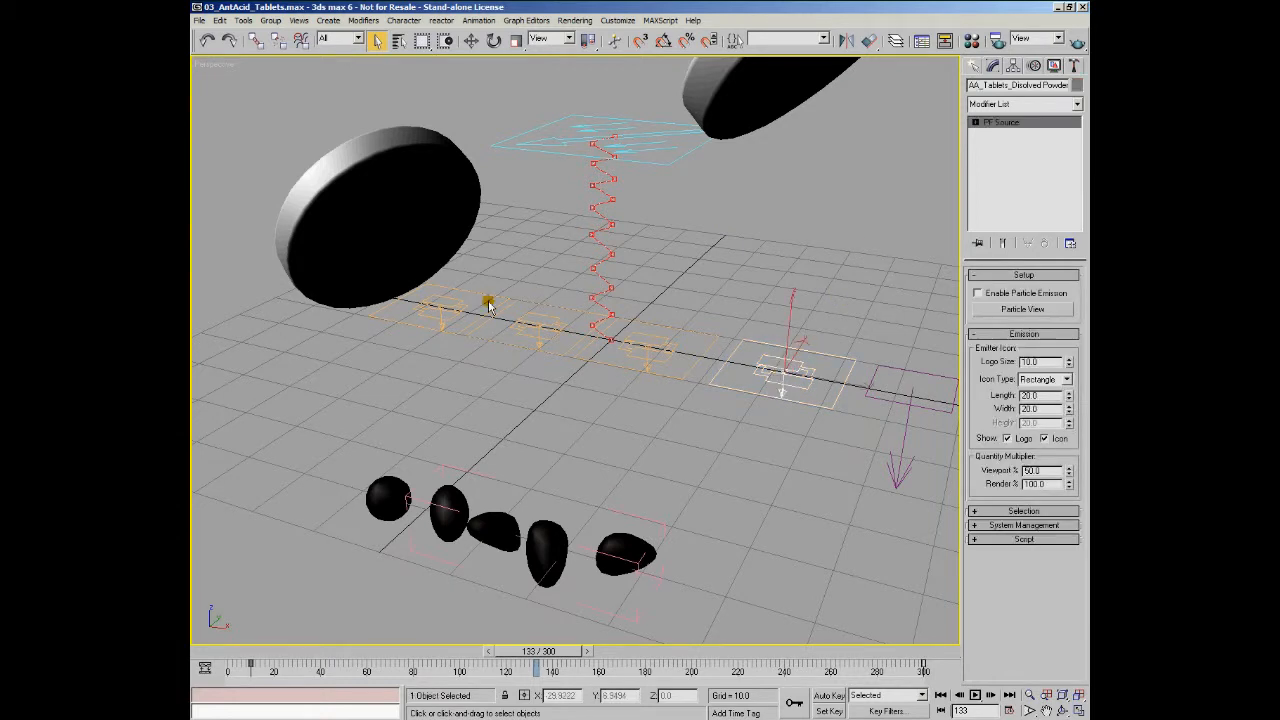
click(657, 346)
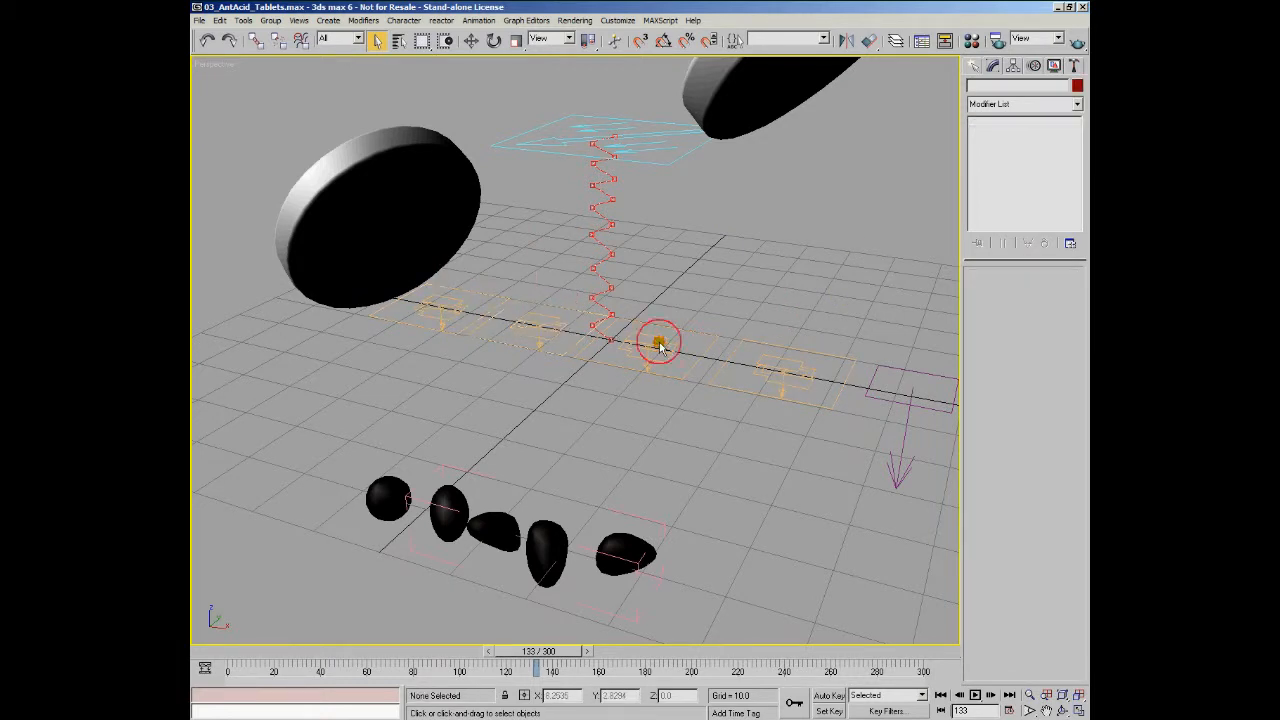
click(770, 368)
Step: Select the gravity space warp at the end of the emitter row and inspect its force parameters
alt+middle_drag(820, 426, 674, 480)
click(661, 483)
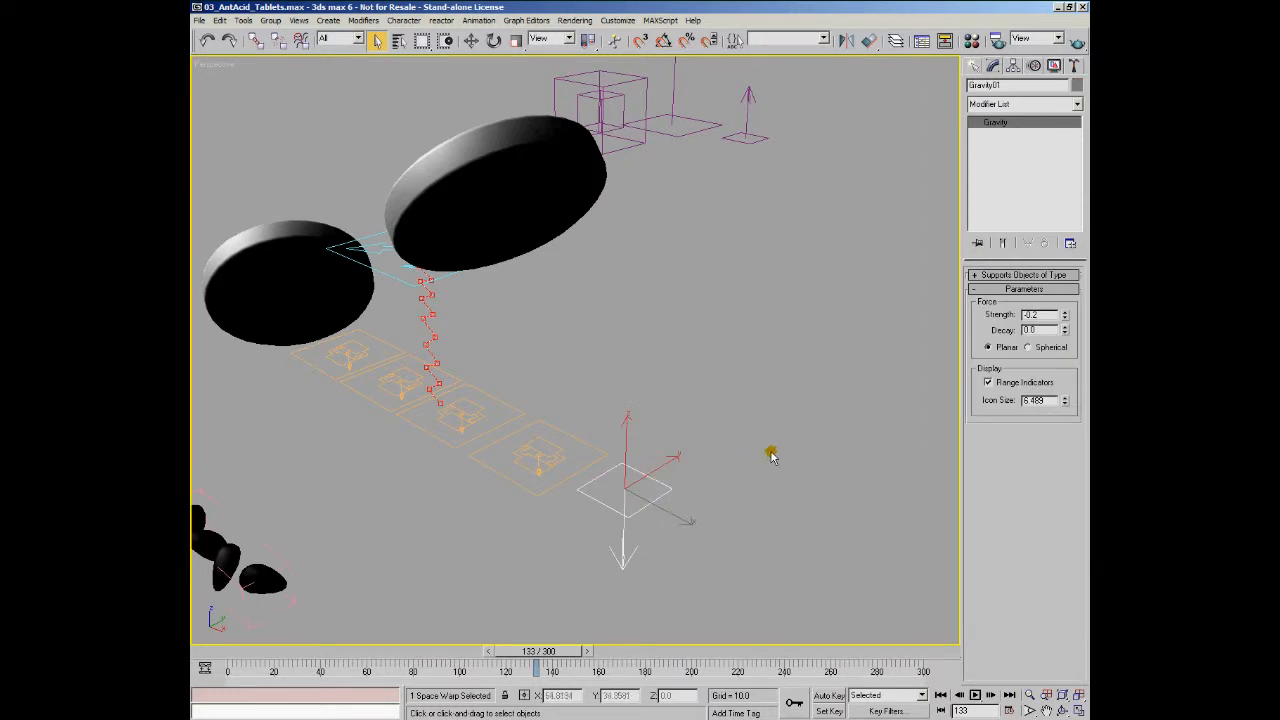
alt+middle_drag(771, 451, 745, 437)
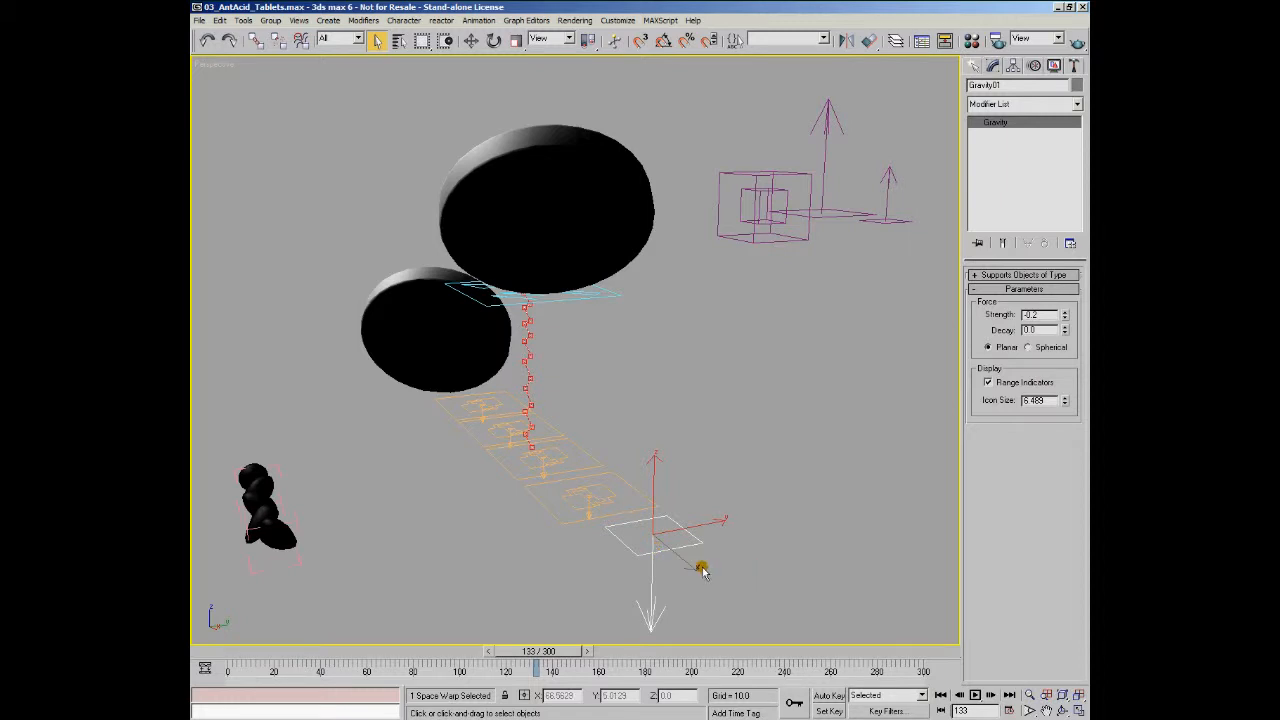
Step: Inspect the parameters of the Wind_SMALL, Wind_LARGE and Drag space warps behind the emitters
alt+middle_drag(826, 297, 580, 363)
click(579, 356)
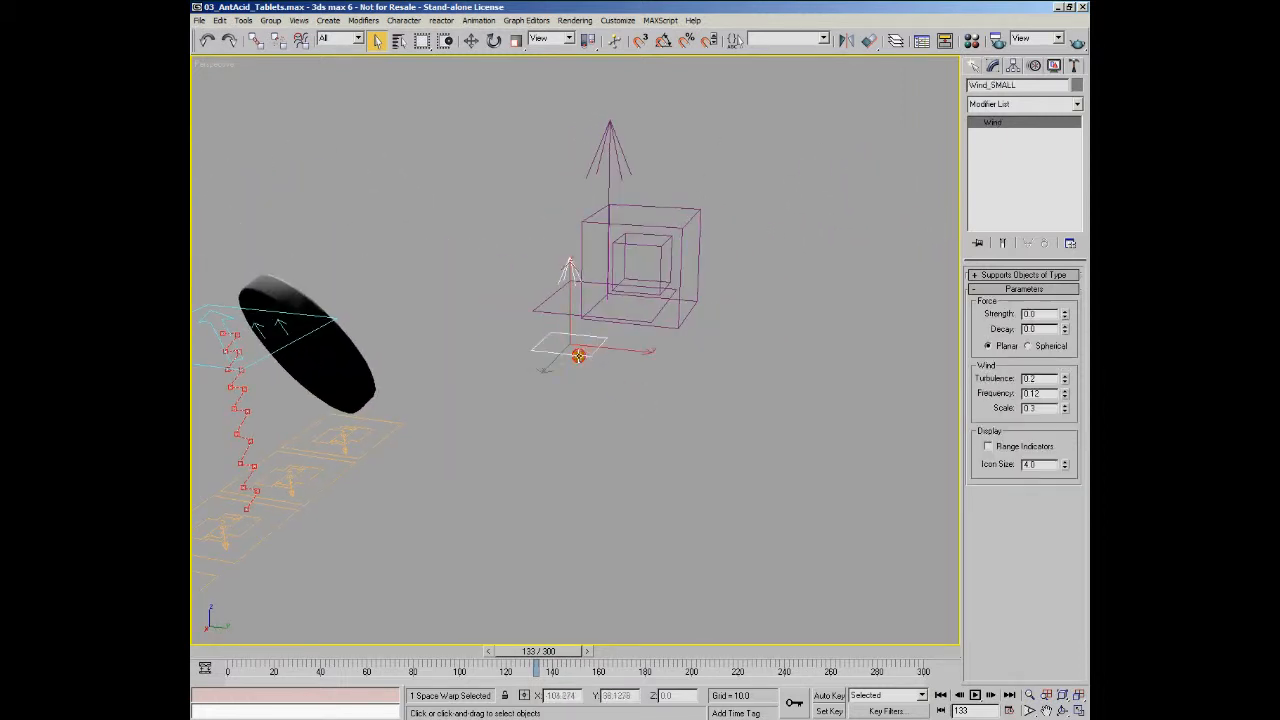
alt+middle_drag(692, 388, 654, 423)
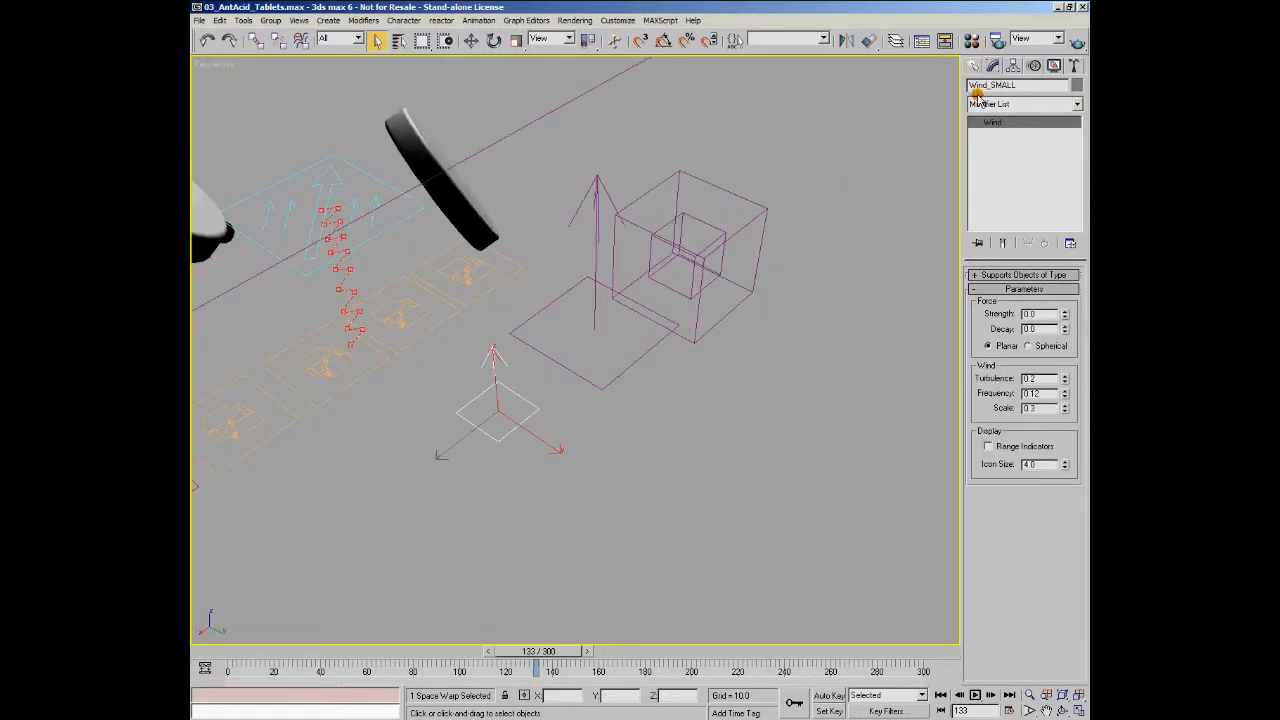
click(641, 362)
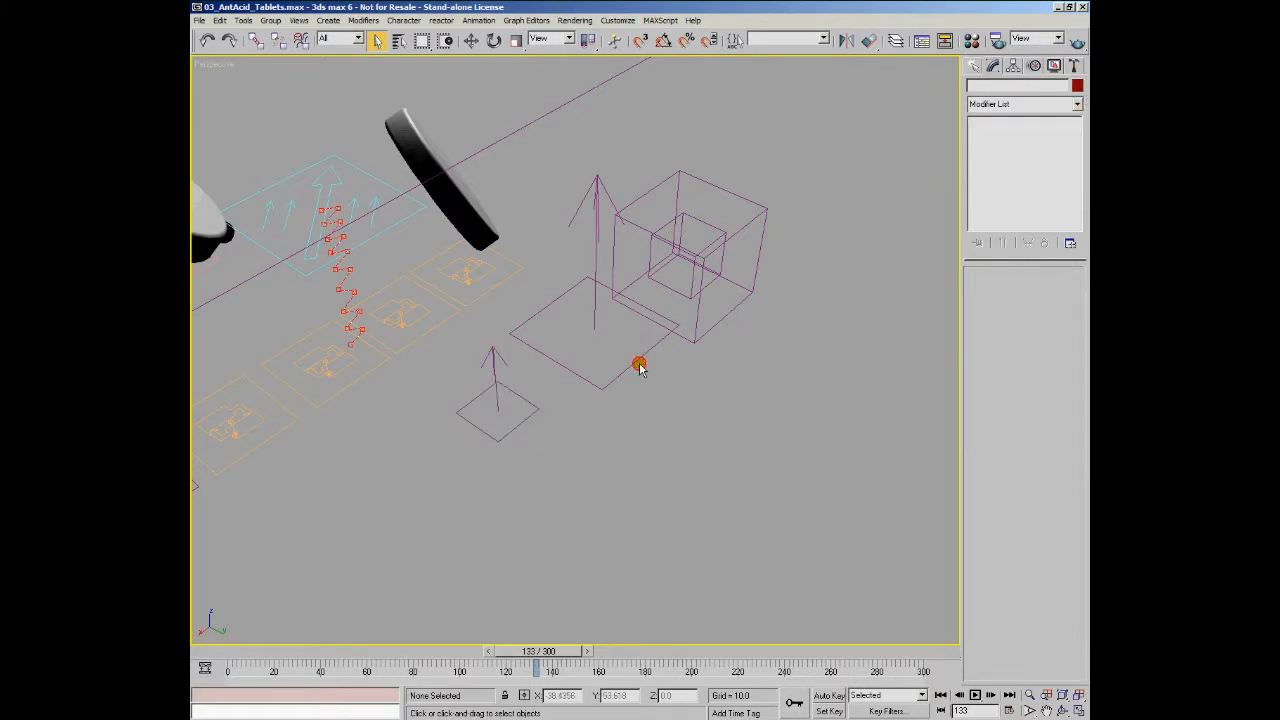
click(532, 422)
click(597, 384)
mouse_move(716, 400)
alt+middle_down()
mouse_move(689, 380)
mouse_move(729, 394)
alt+middle_up()
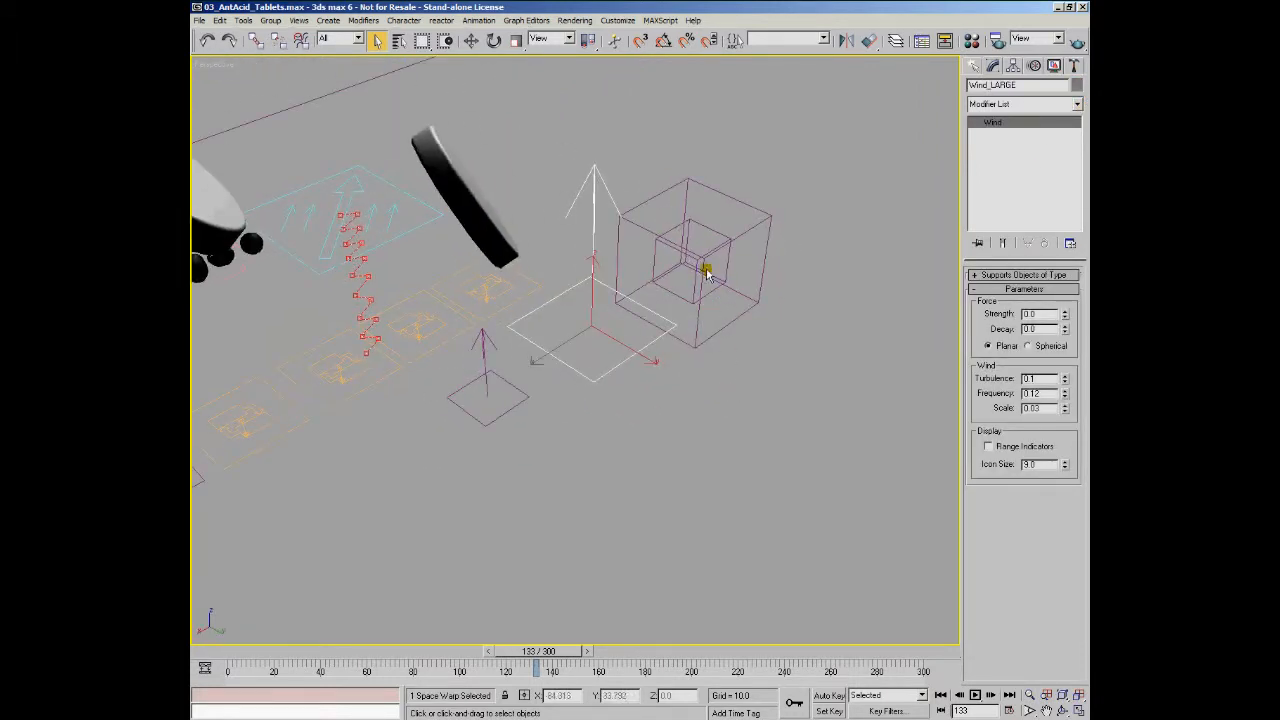
click(760, 260)
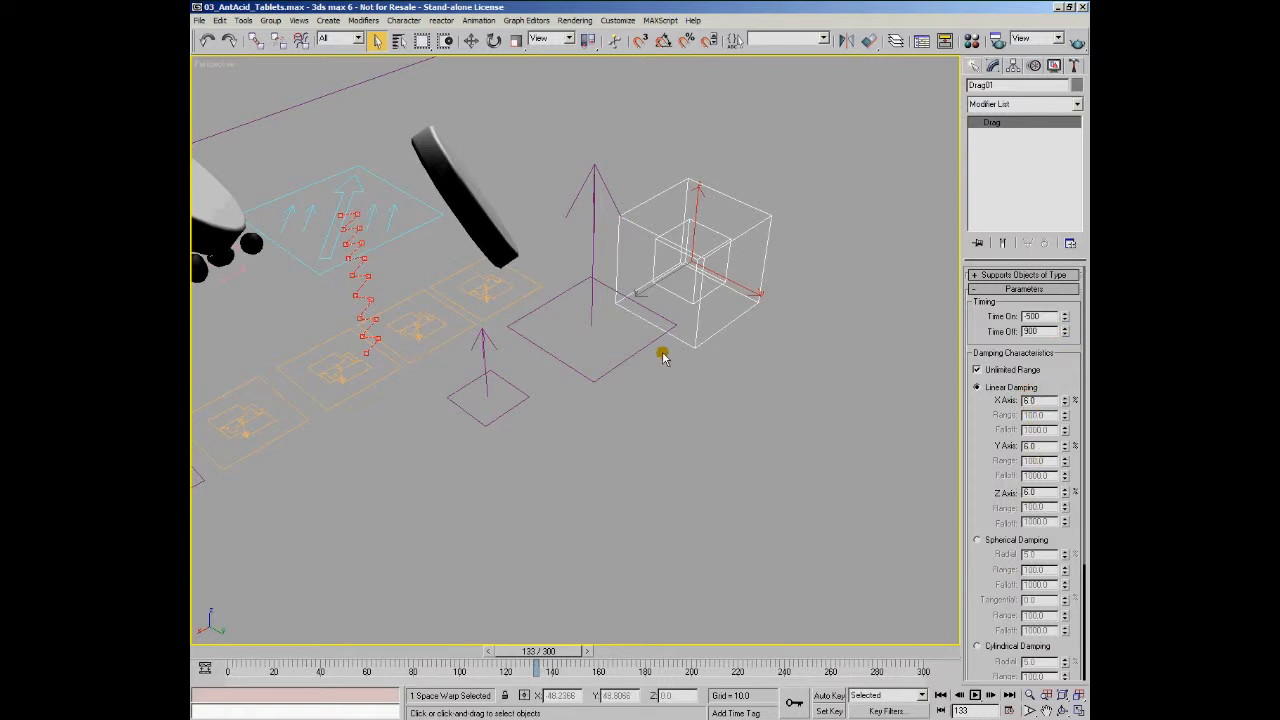
Step: Bring the Speed By Icon helper and its path into view, and scrub the animation to frame 36
alt+middle_drag(662, 351, 569, 366)
scroll(580, 357, up, 4)
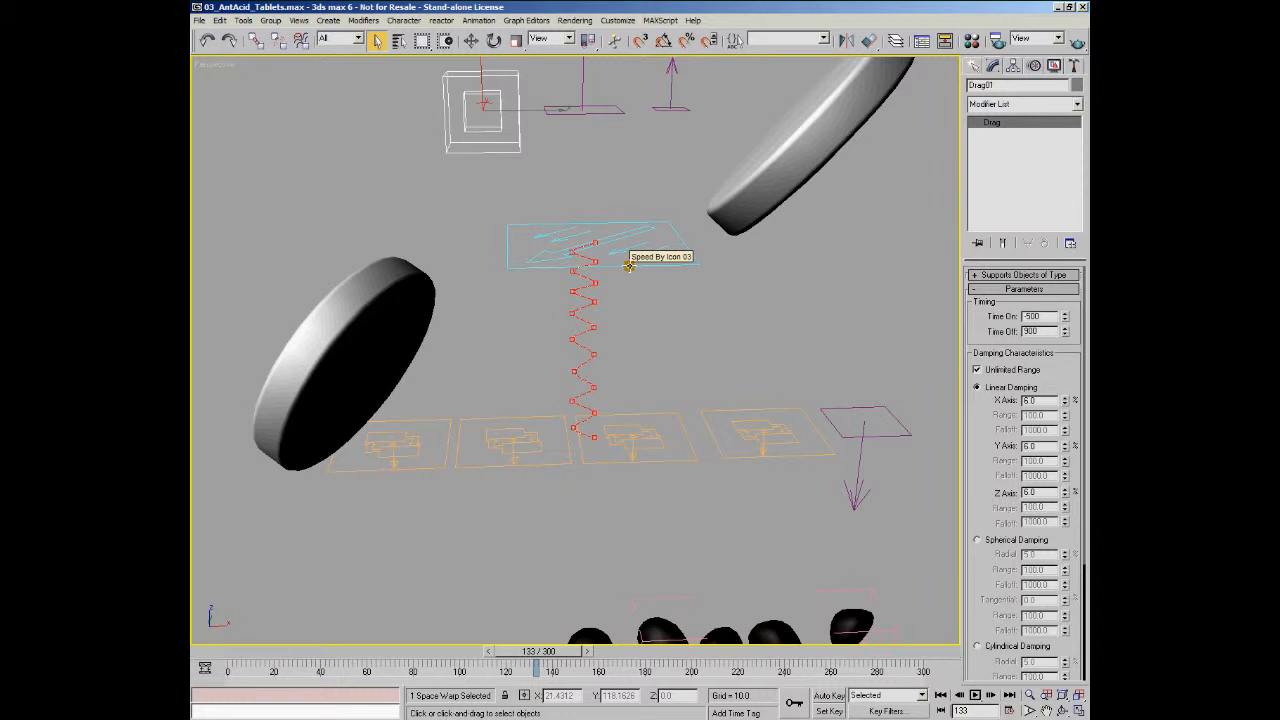
drag(236, 655, 318, 716)
mouse_move(486, 586)
middle_down()
mouse_move(507, 517)
mouse_move(484, 565)
middle_up()
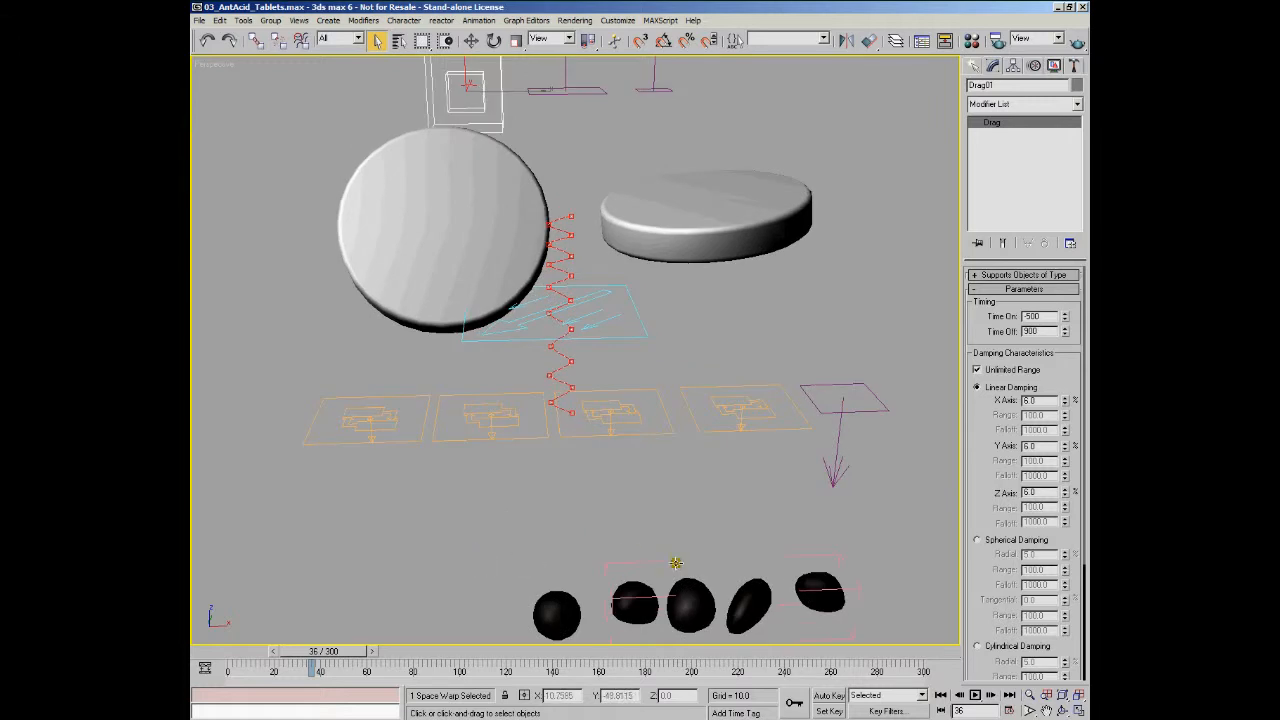
Step: Close the open group of animated bubbles and clear the selection
click(686, 596)
click(265, 20)
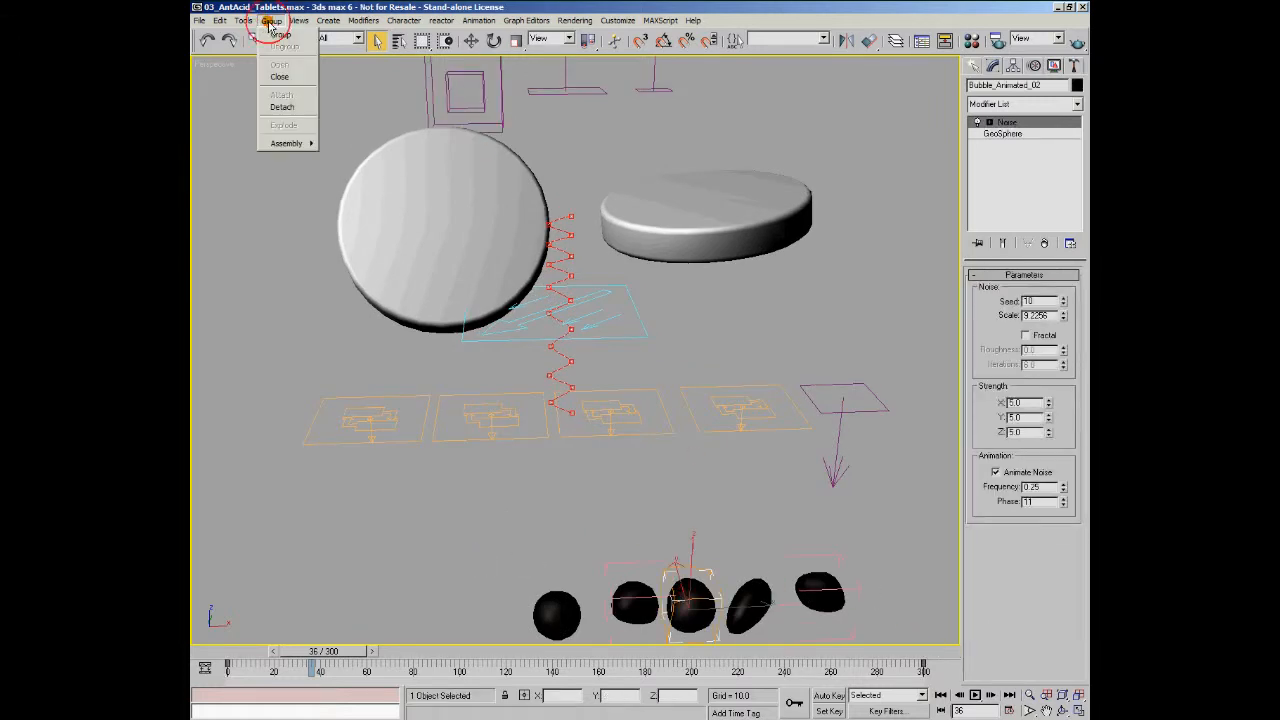
click(272, 78)
click(674, 452)
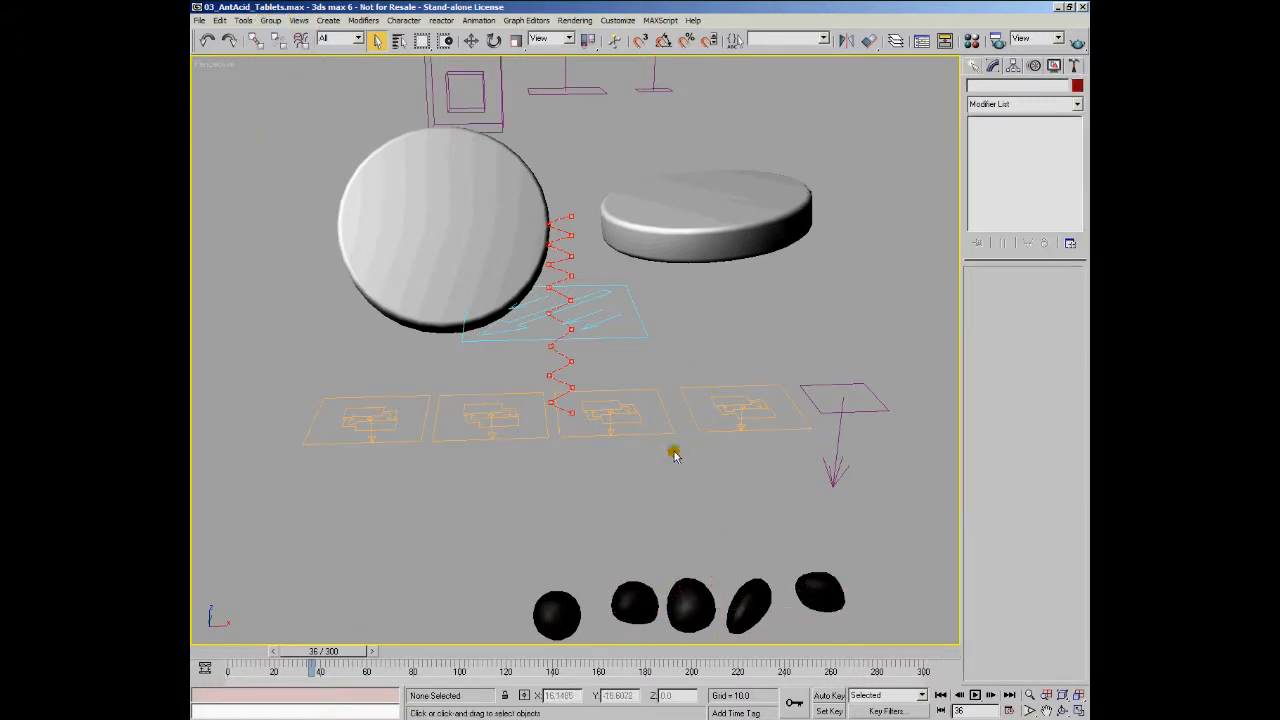
mouse_move(666, 449)
alt+middle_down()
mouse_move(640, 449)
mouse_move(666, 434)
alt+middle_up()
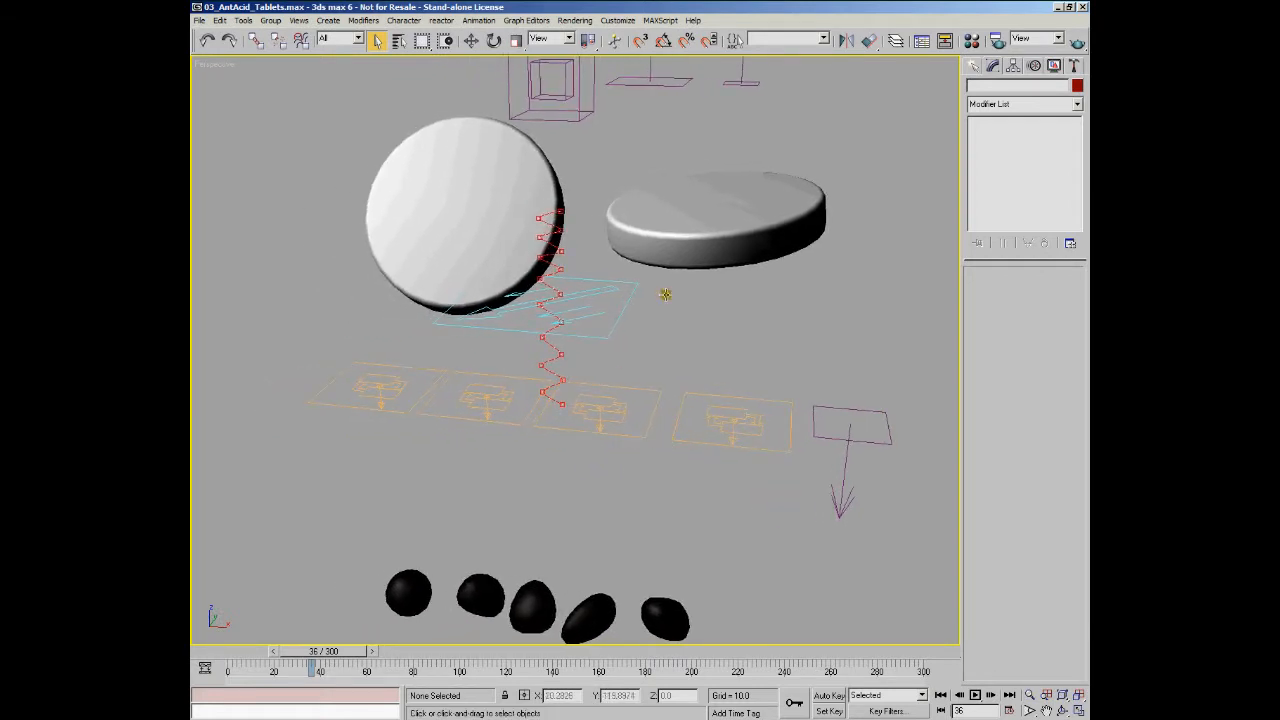
Step: Show the backdrop gradient ramp in the Material Editor alongside the Environment and Effects settings to compare the environment map
click(971, 40)
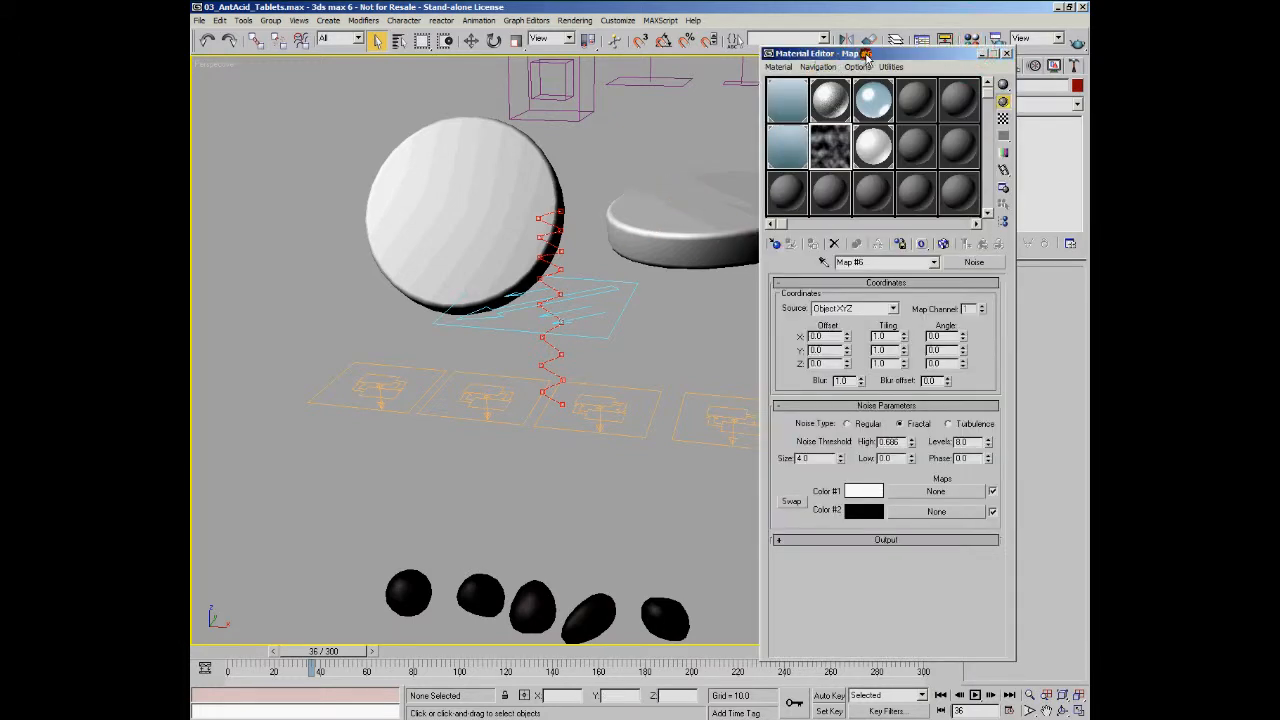
drag(862, 54, 886, 54)
click(812, 103)
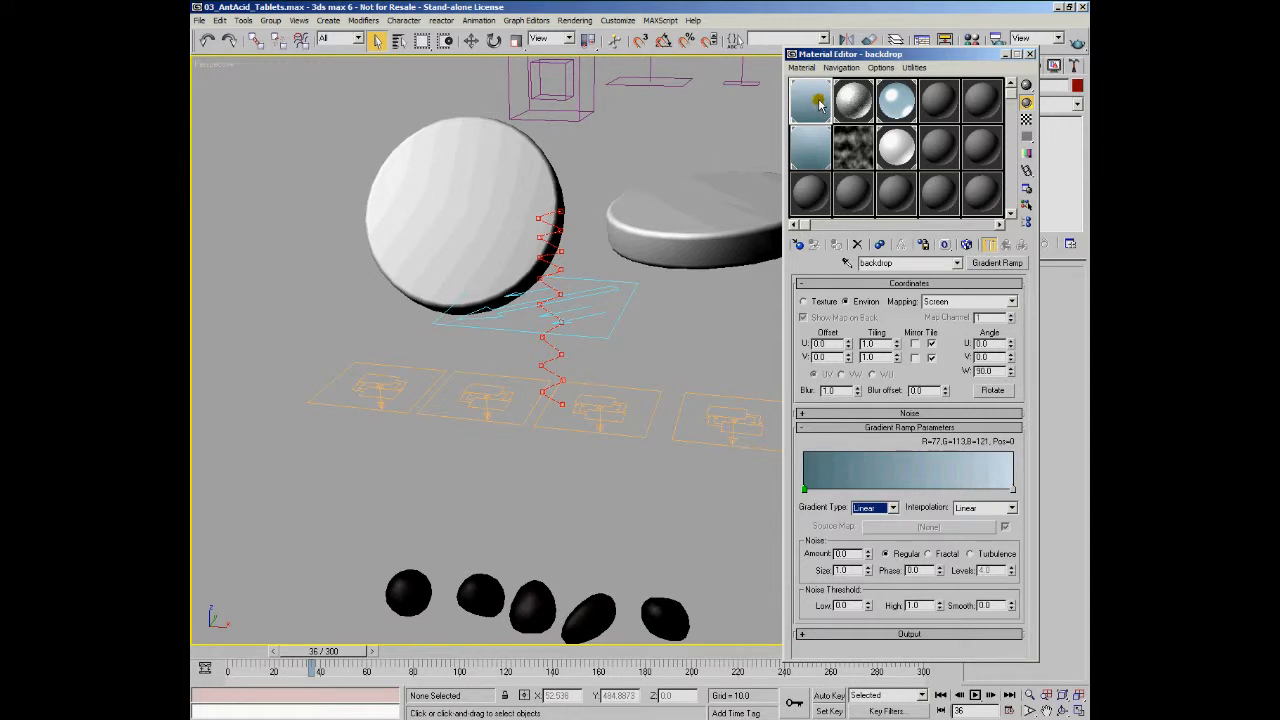
click(575, 20)
click(585, 48)
drag(981, 107, 414, 77)
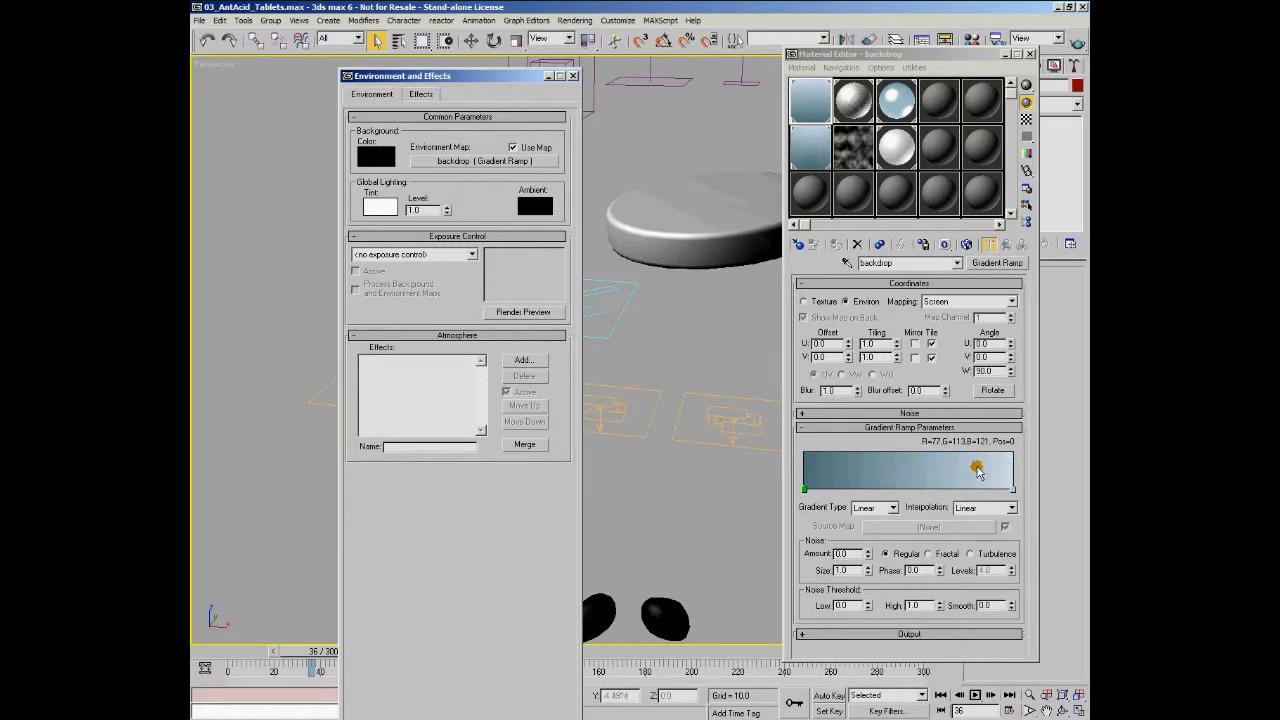
Step: Examine the Bubble_Env gradient ramp and the Bubbles material, including its shader settings and the Raytrace reflection map's background
click(811, 152)
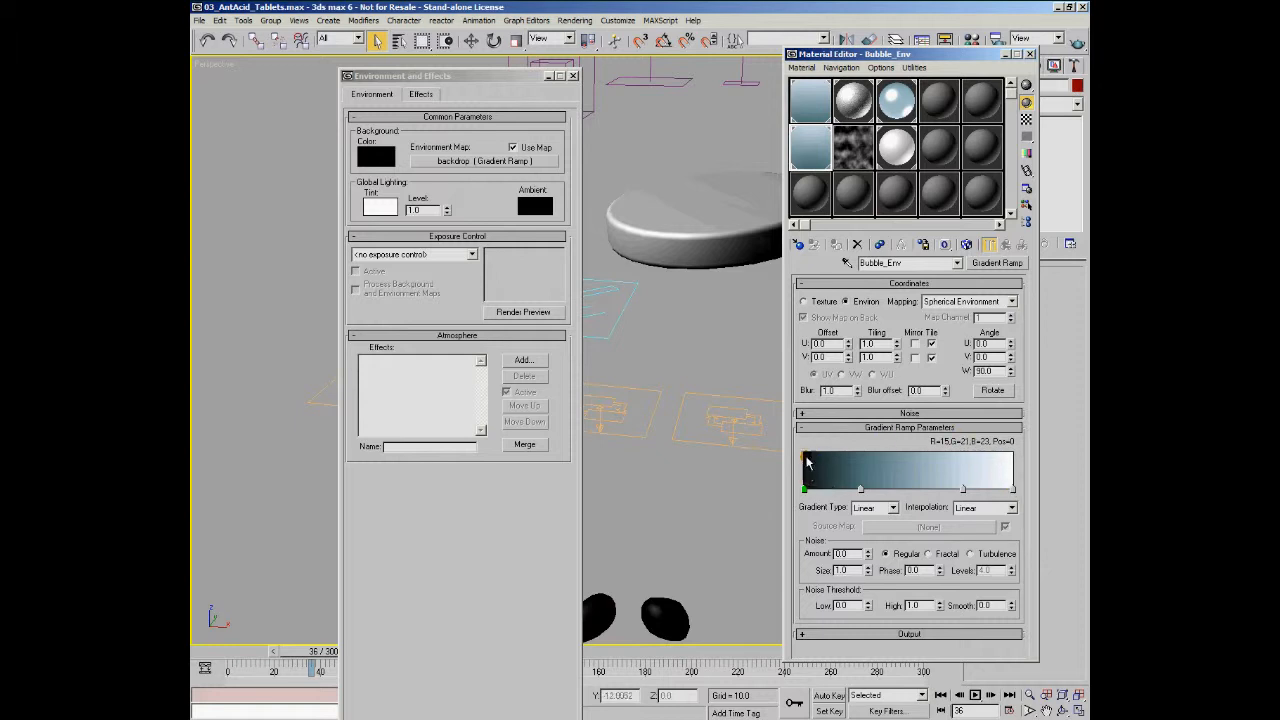
click(896, 103)
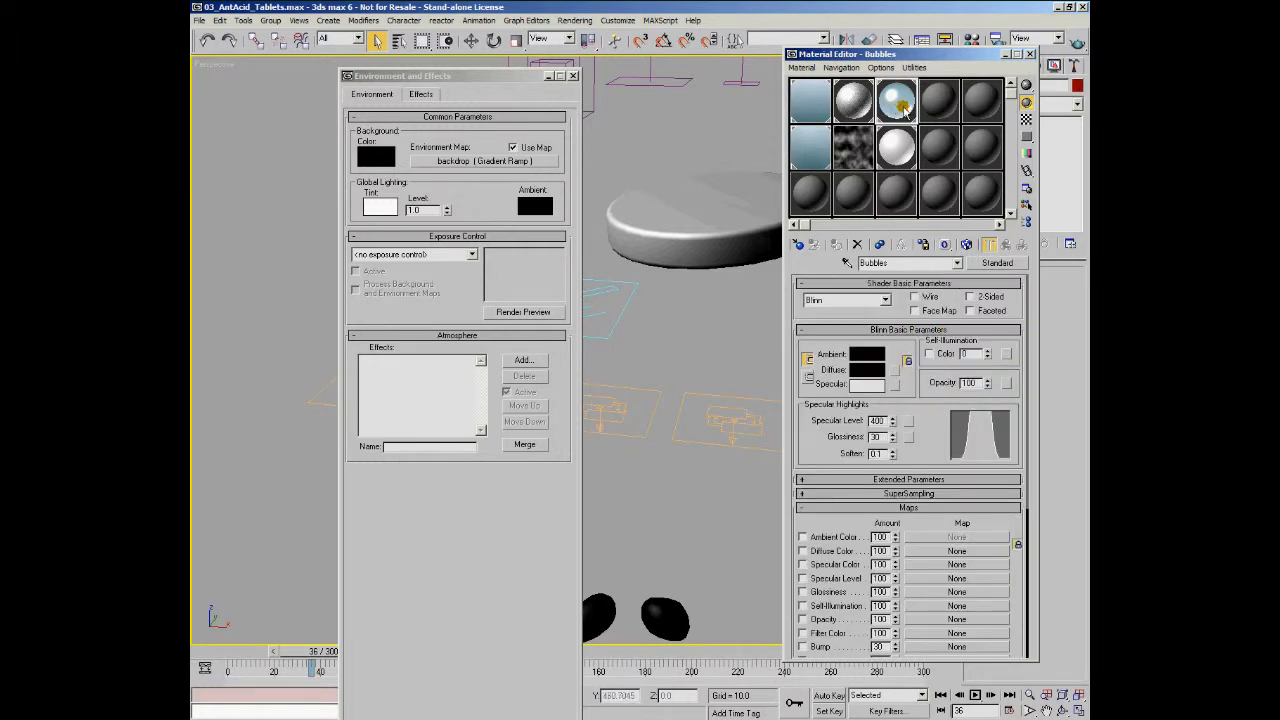
drag(918, 428, 941, 326)
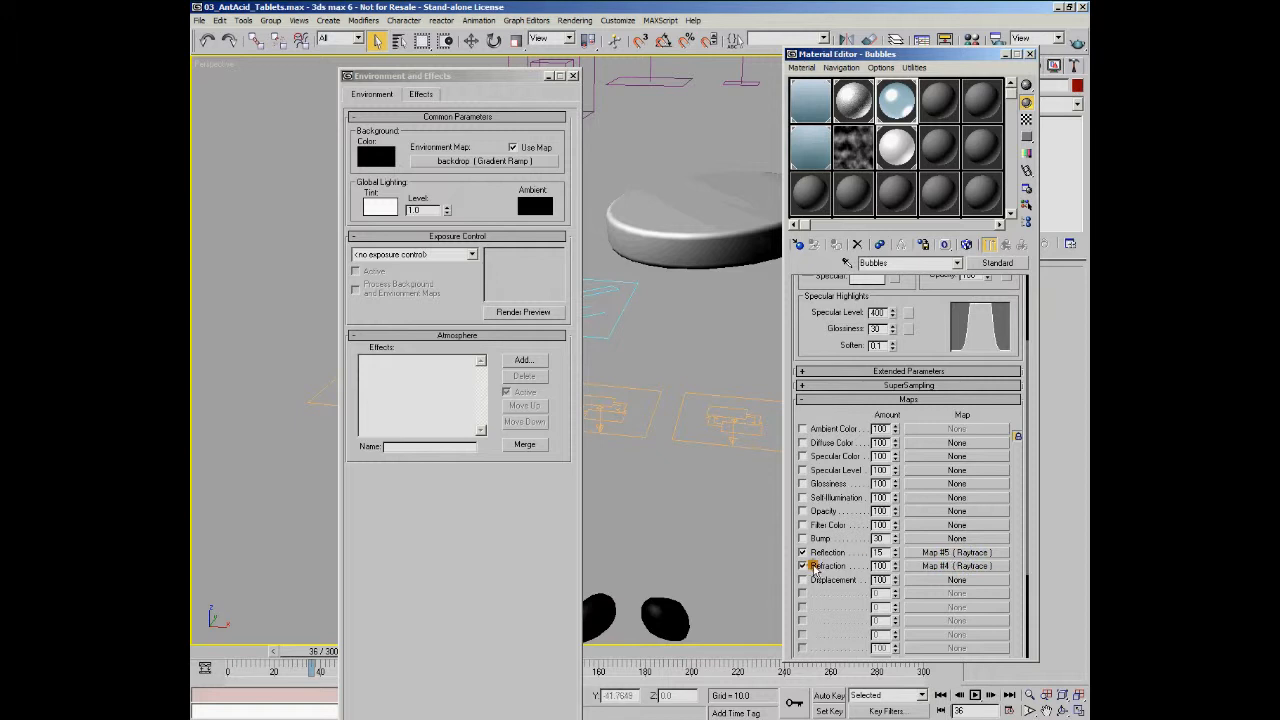
click(940, 552)
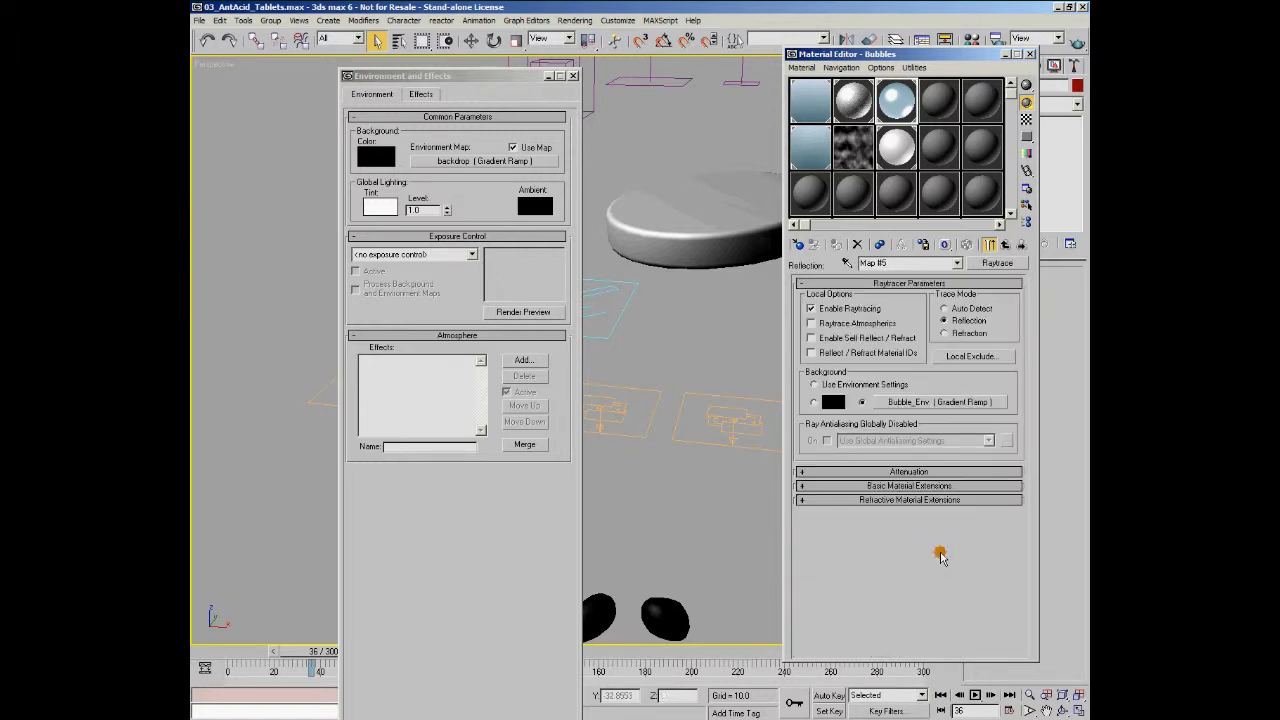
click(926, 402)
click(1005, 244)
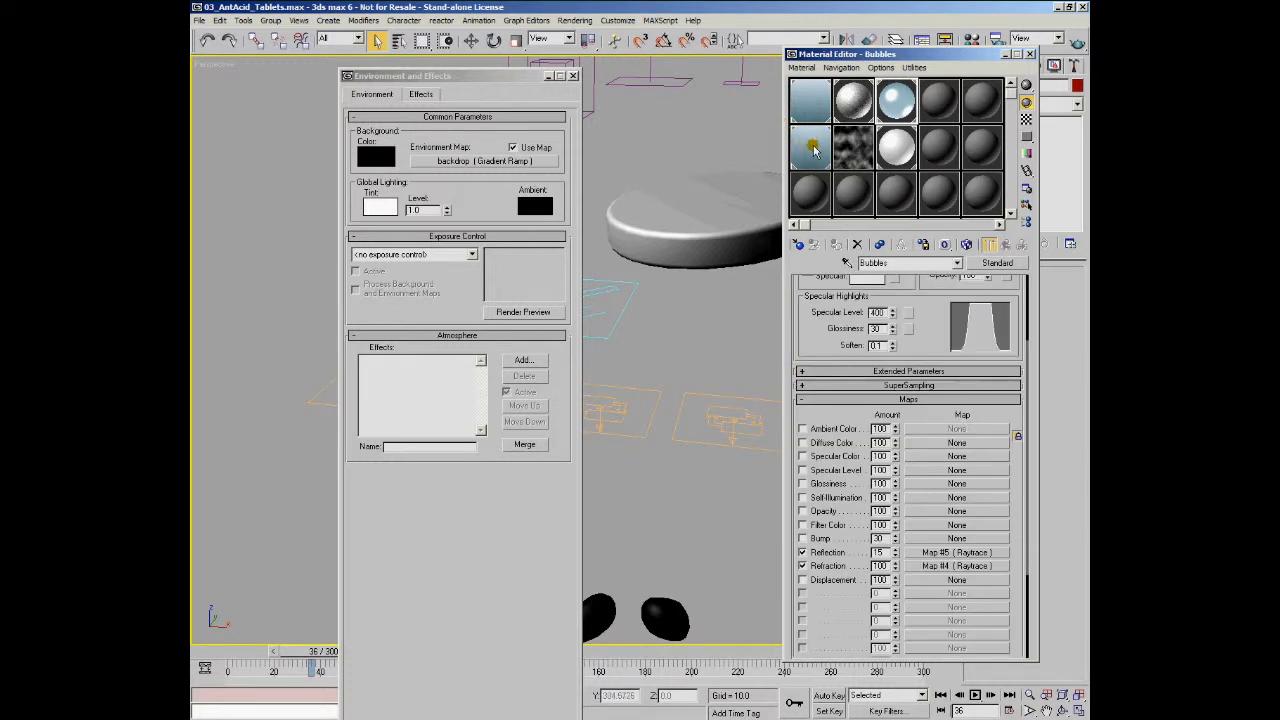
drag(928, 325, 928, 361)
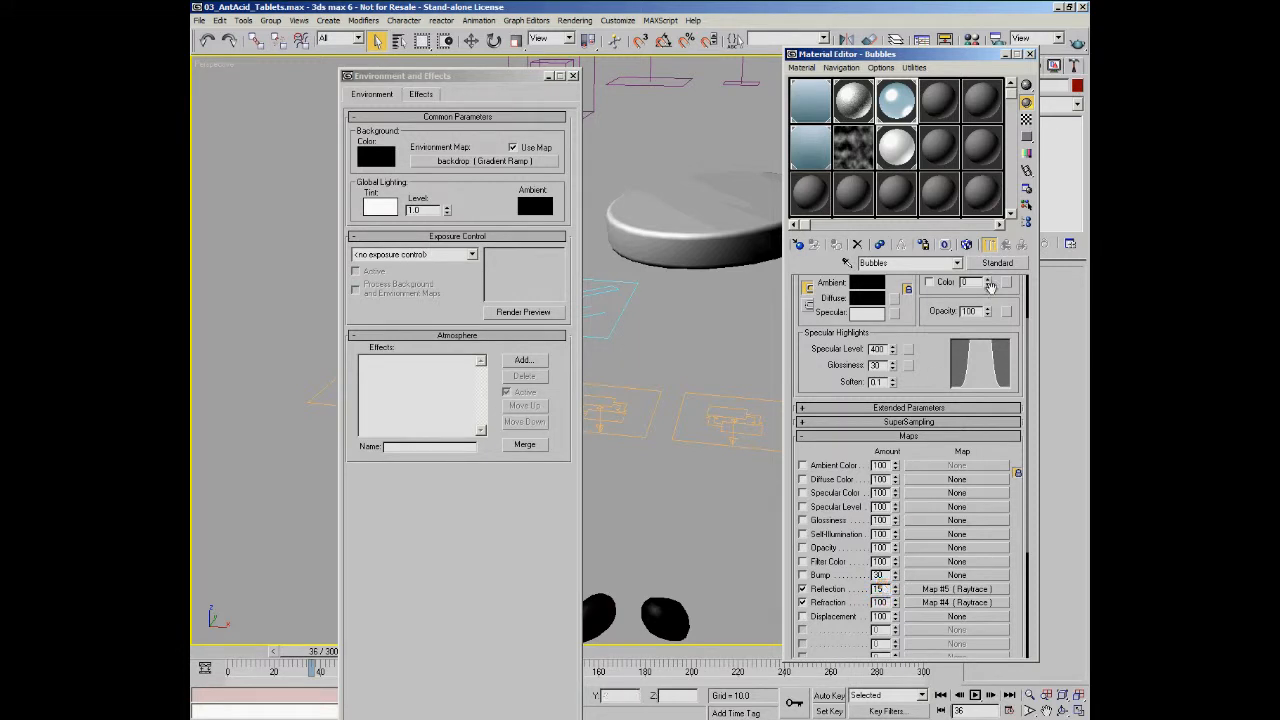
drag(941, 299, 928, 476)
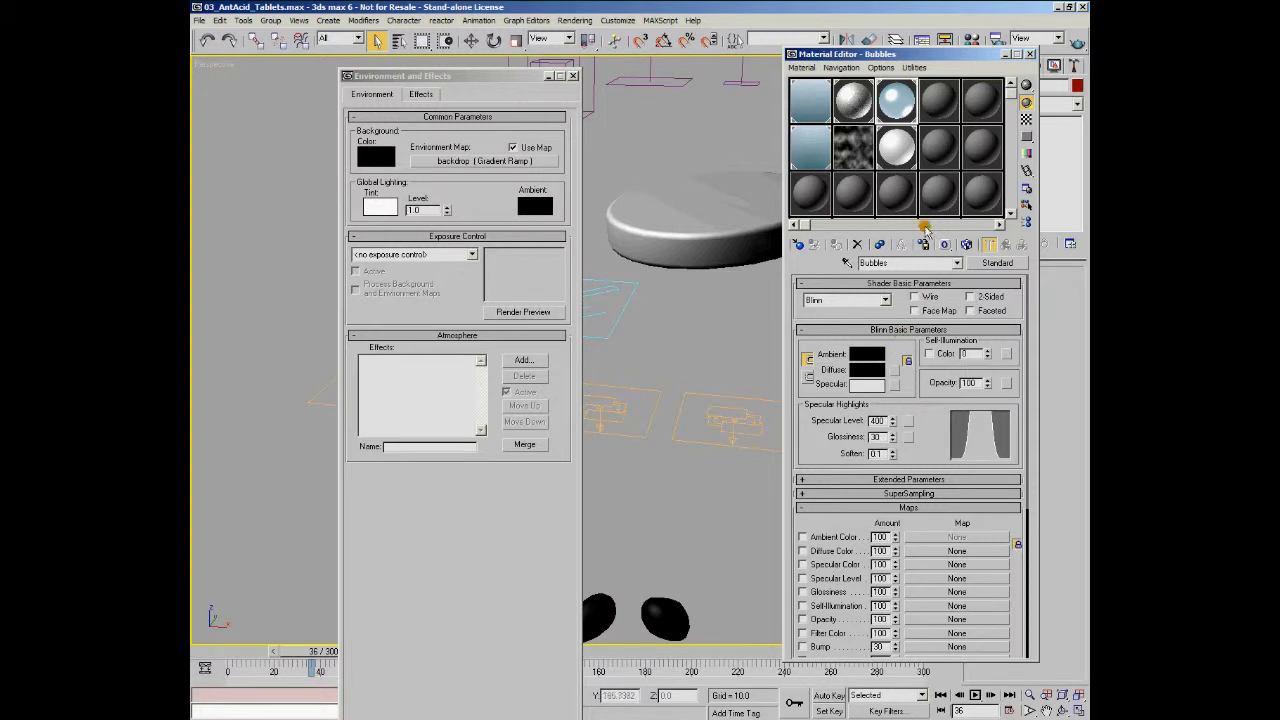
Step: Inspect the Dissolved_Powder material's shader settings
click(885, 200)
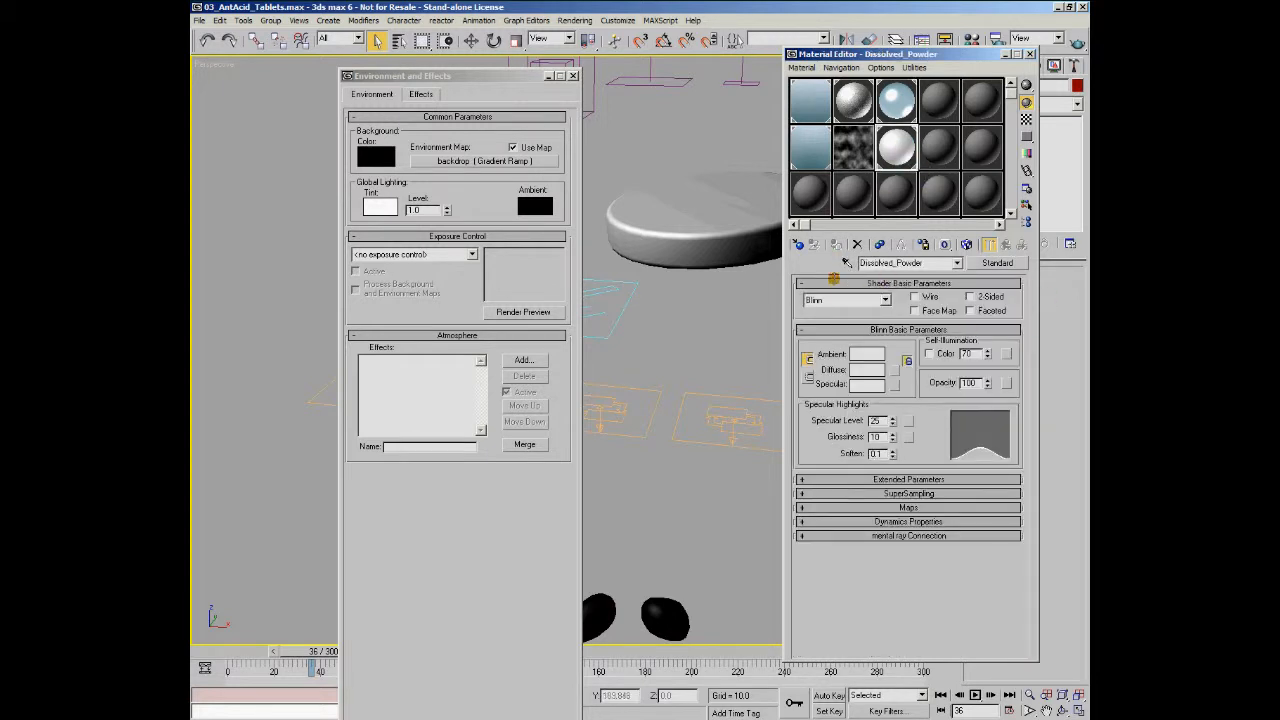